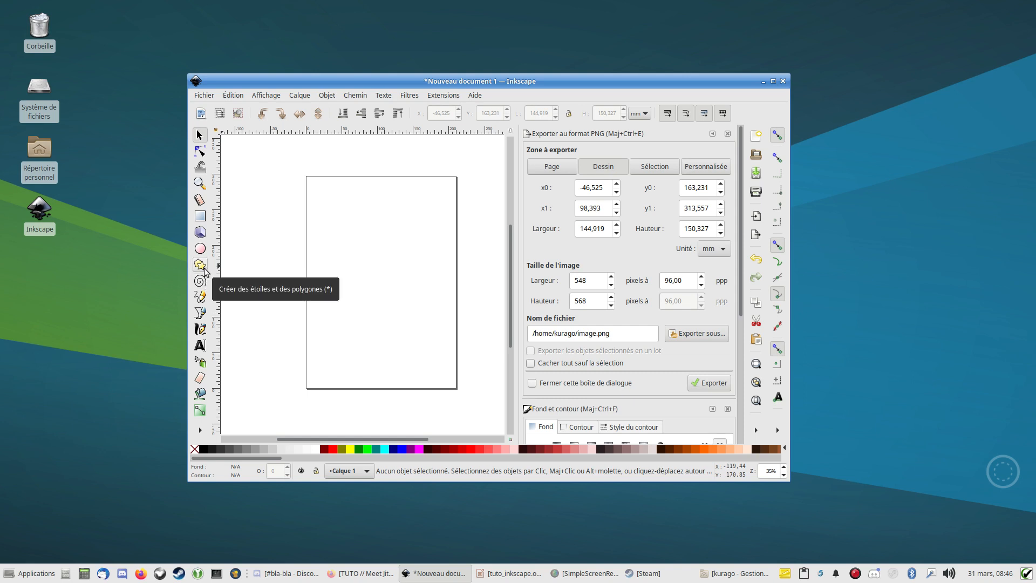
- Draw a regular five-sided polygon about 149 × 148 mm over the page's upper-left corner, using the polygon mode of the Star tool
click(203, 268)
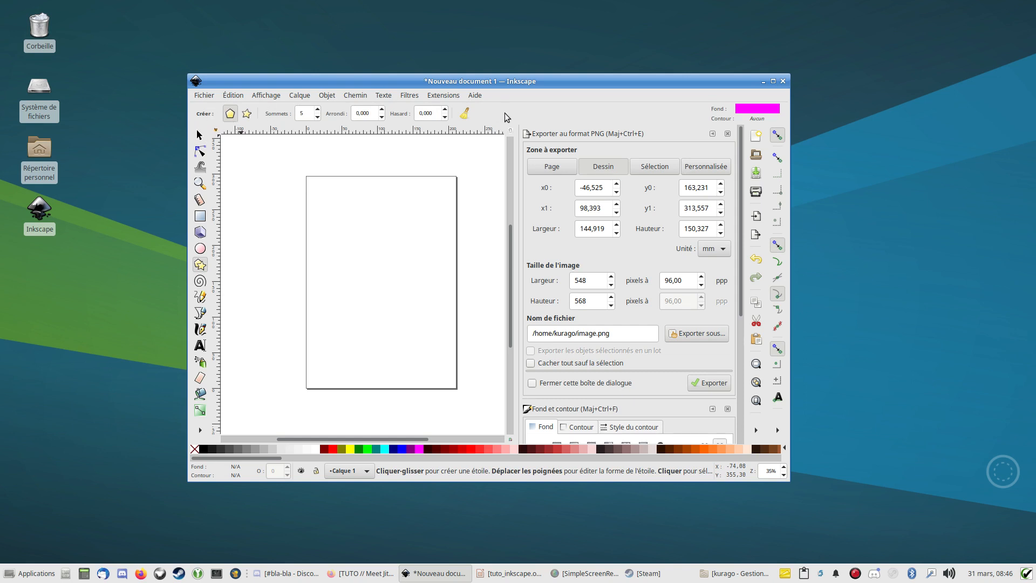
click(242, 115)
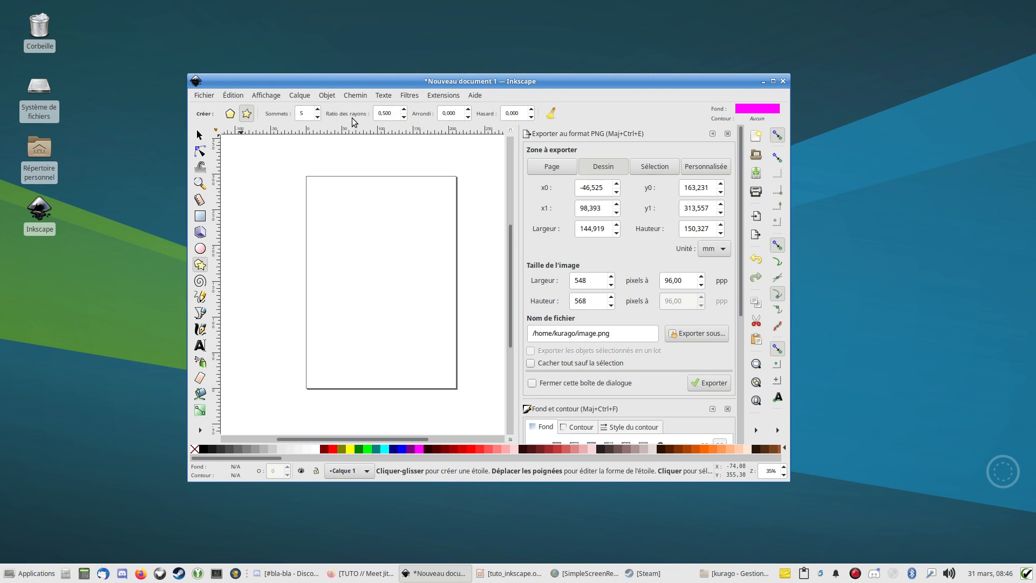
click(228, 115)
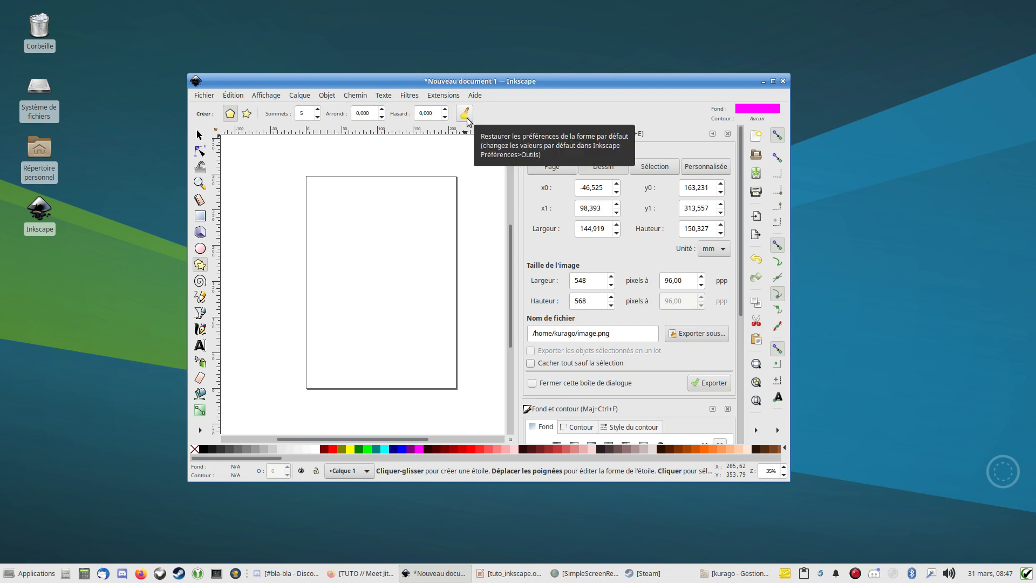
click(247, 114)
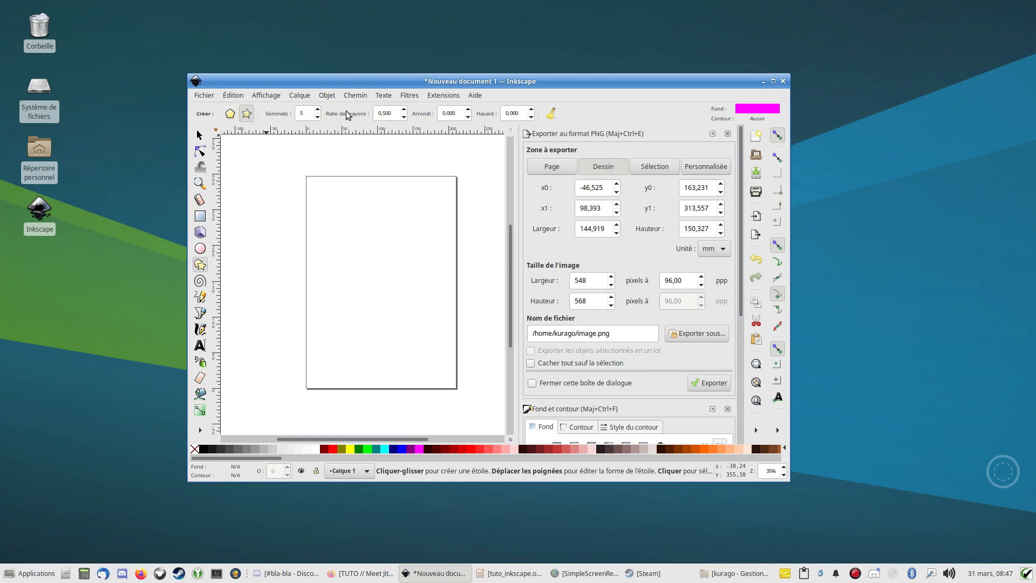
click(234, 115)
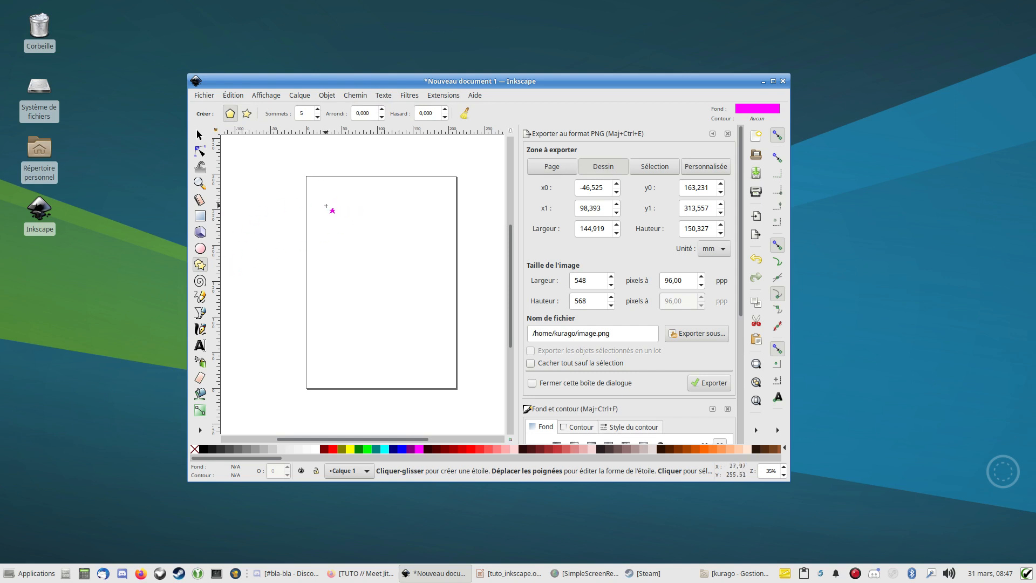
drag(326, 206, 365, 247)
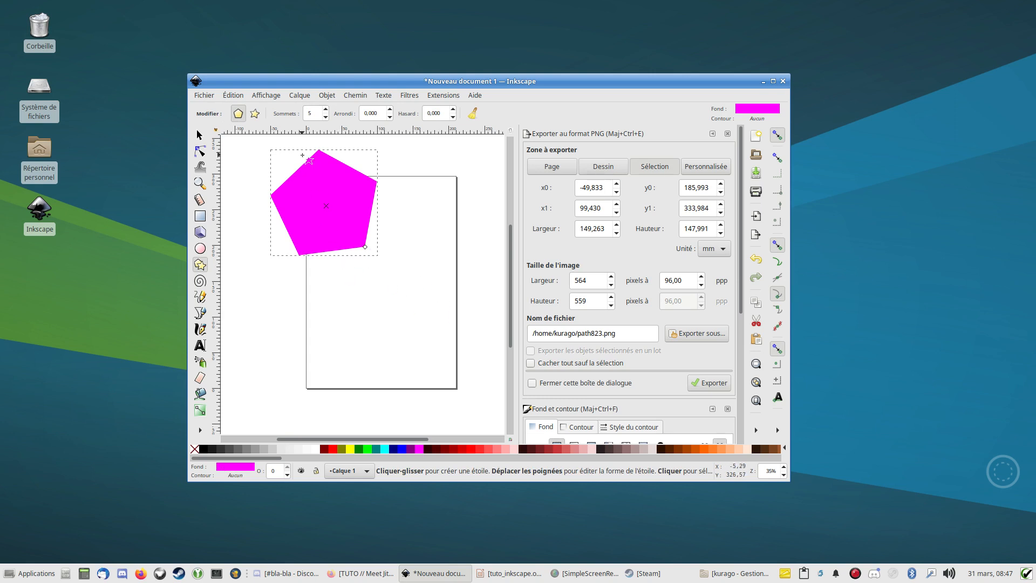
- Try 8 and 6 corners on the polygon, and restore its corner count to 5
click(326, 110)
click(326, 110)
click(325, 110)
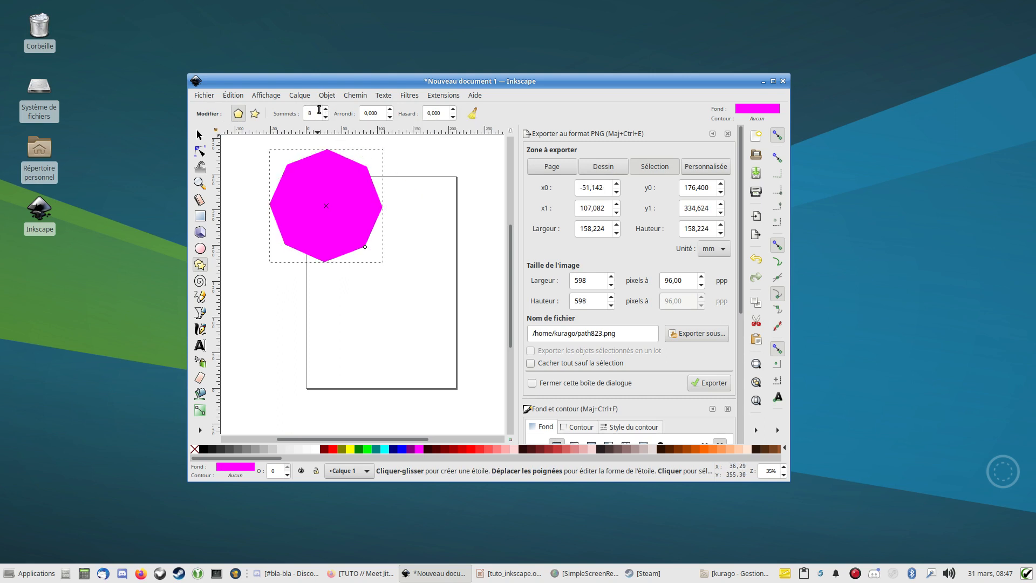
click(325, 117)
click(325, 117)
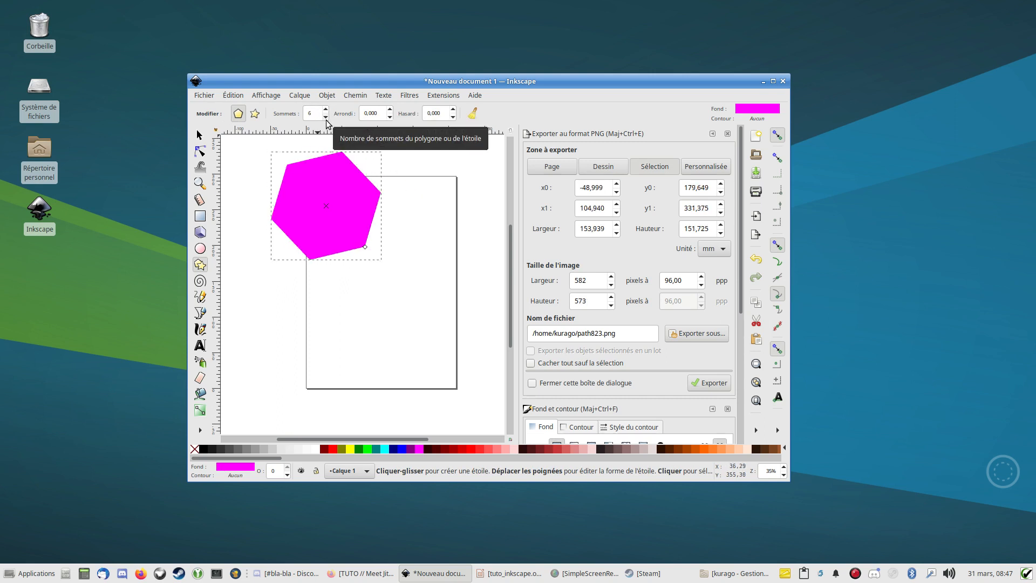
click(325, 117)
click(326, 110)
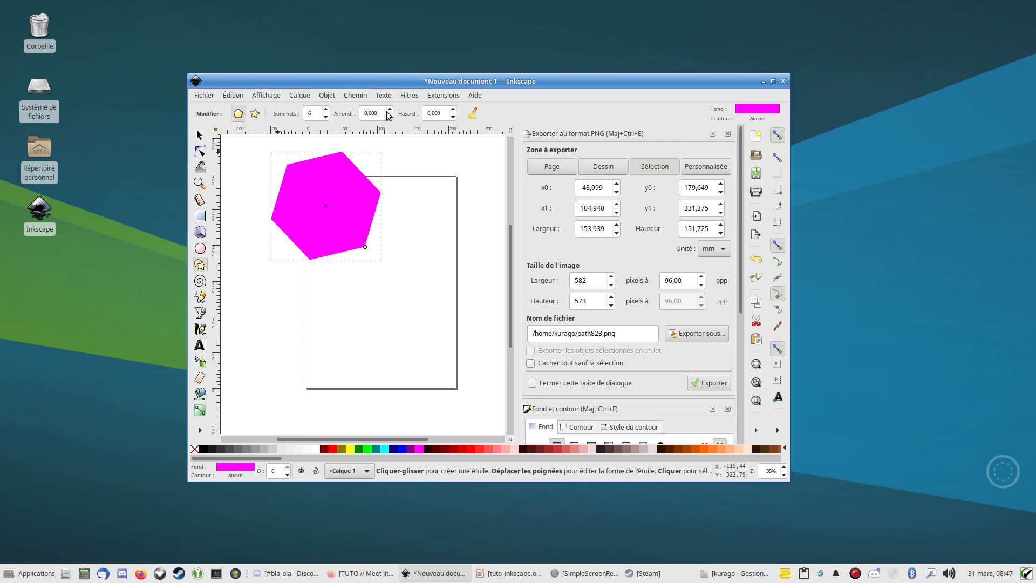
click(326, 109)
click(326, 117)
click(325, 117)
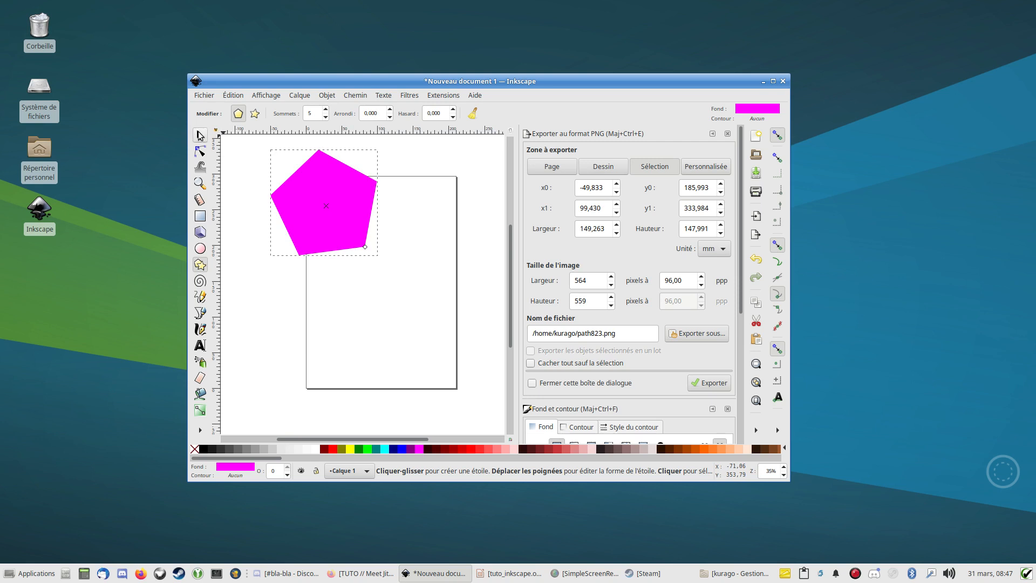
- Move the pentagon to the middle of the page, at about X 25.8 mm, Y 96 mm
click(200, 135)
drag(305, 191, 360, 256)
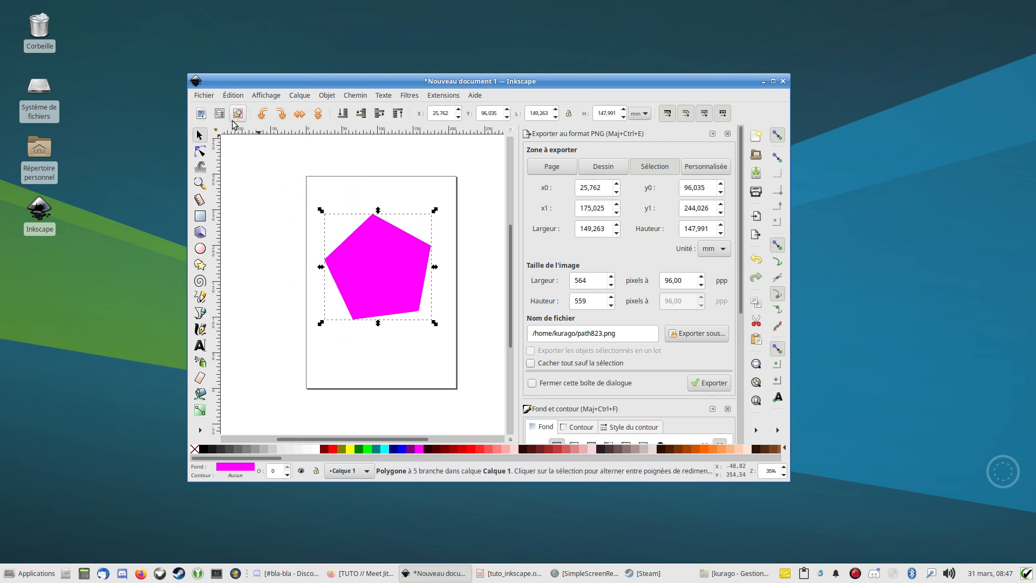
- Try increasing rounding values up to 3.640 on the pentagon and bring the rounding down to 2.470
click(199, 264)
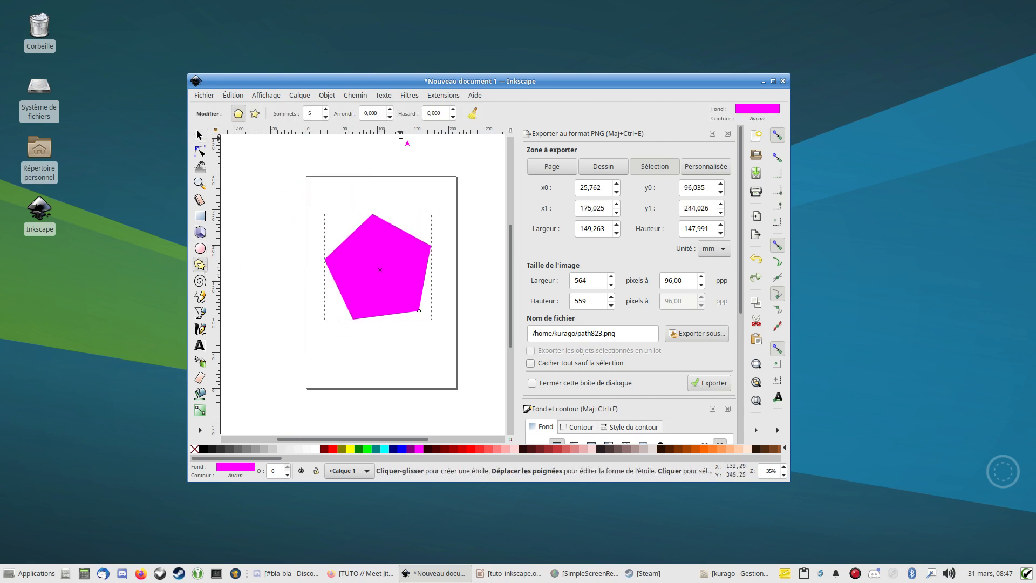
click(391, 111)
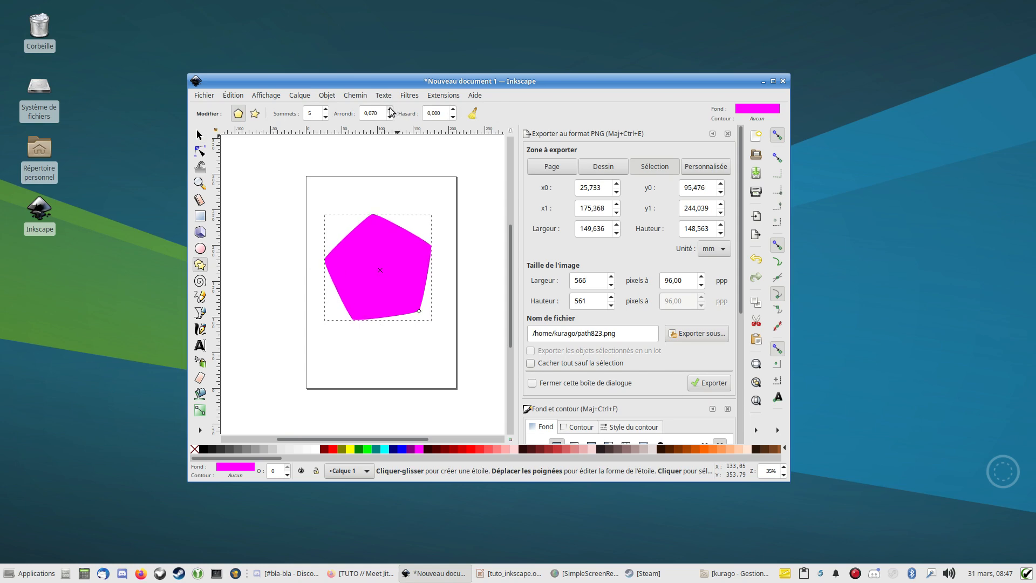
click(391, 117)
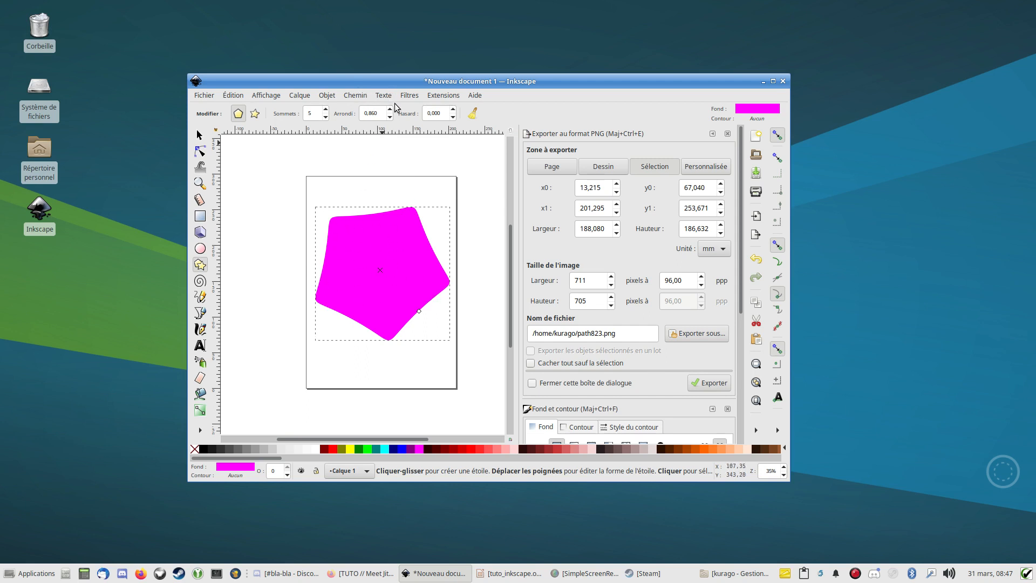
click(390, 110)
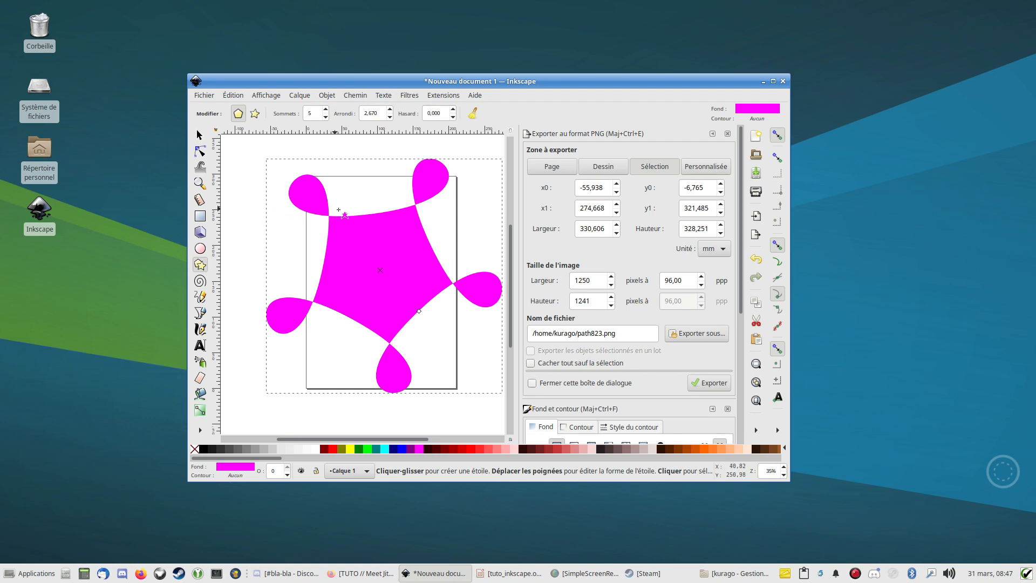
click(390, 110)
click(390, 110)
click(390, 110)
click(390, 110)
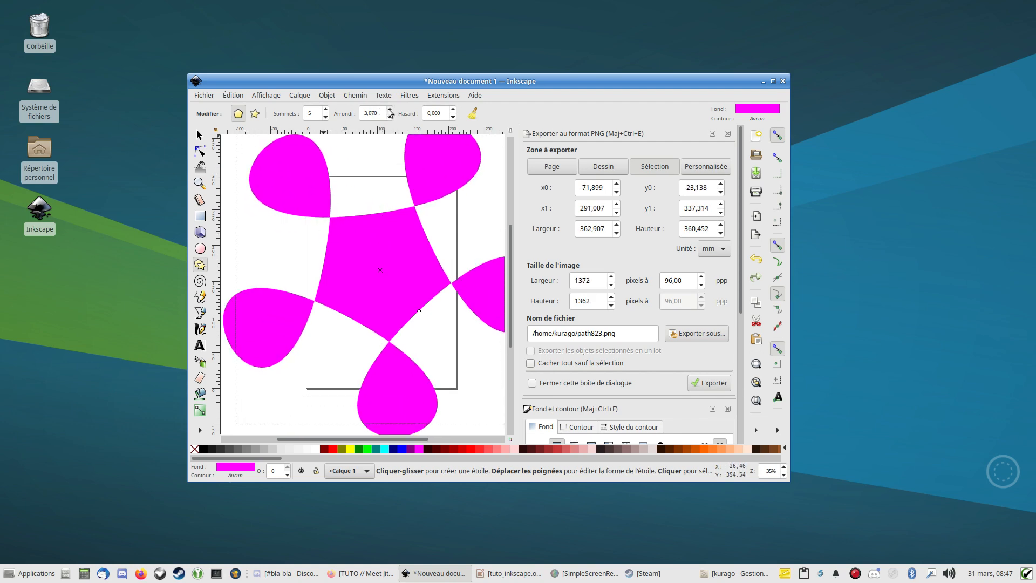
click(390, 110)
click(390, 117)
click(390, 116)
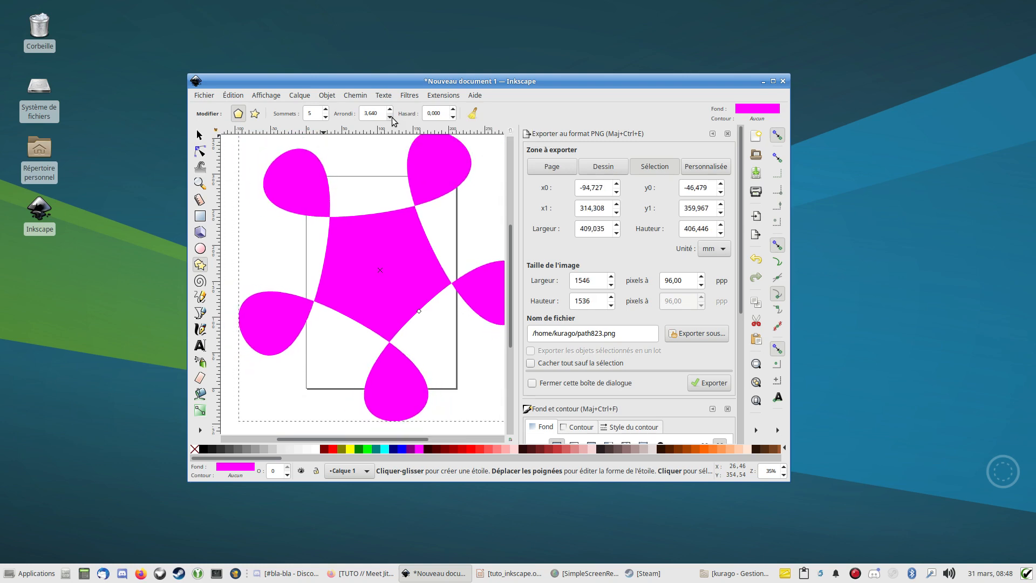
click(390, 117)
click(390, 116)
click(390, 117)
click(390, 117)
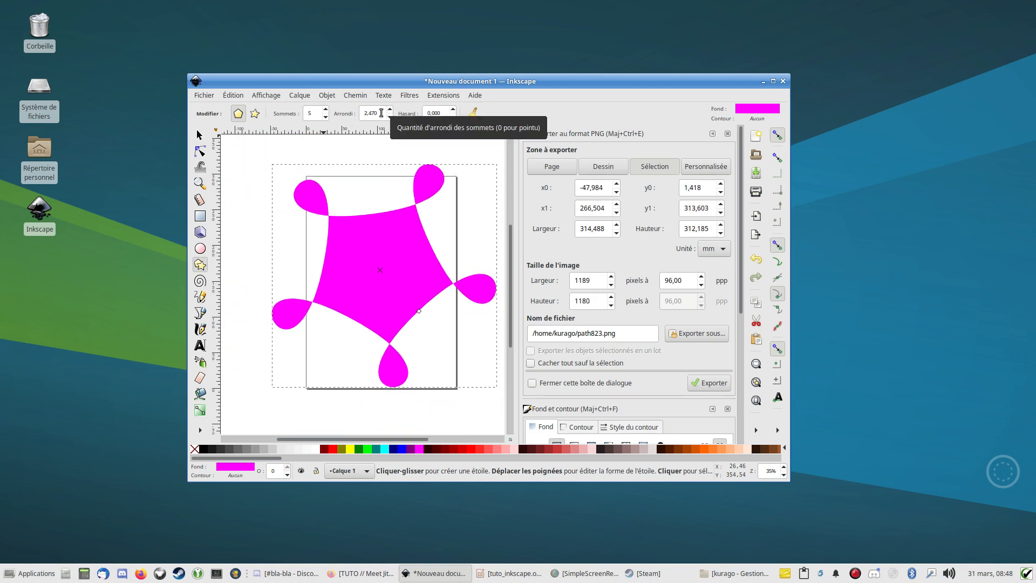
drag(378, 114, 340, 111)
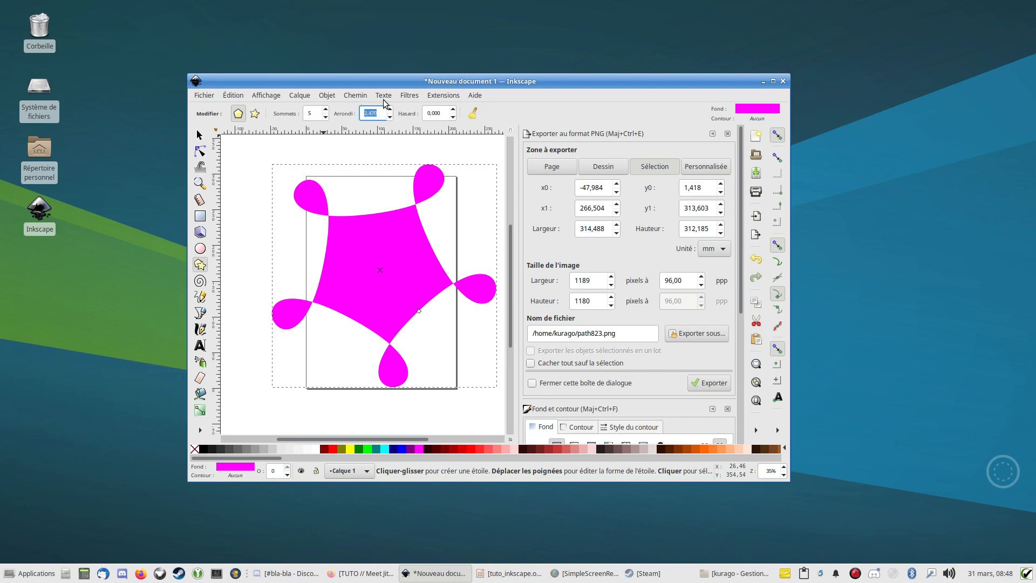
- Try randomizing the rounded pentagon's corners up to about 0.821 and return the randomness to 0
click(455, 111)
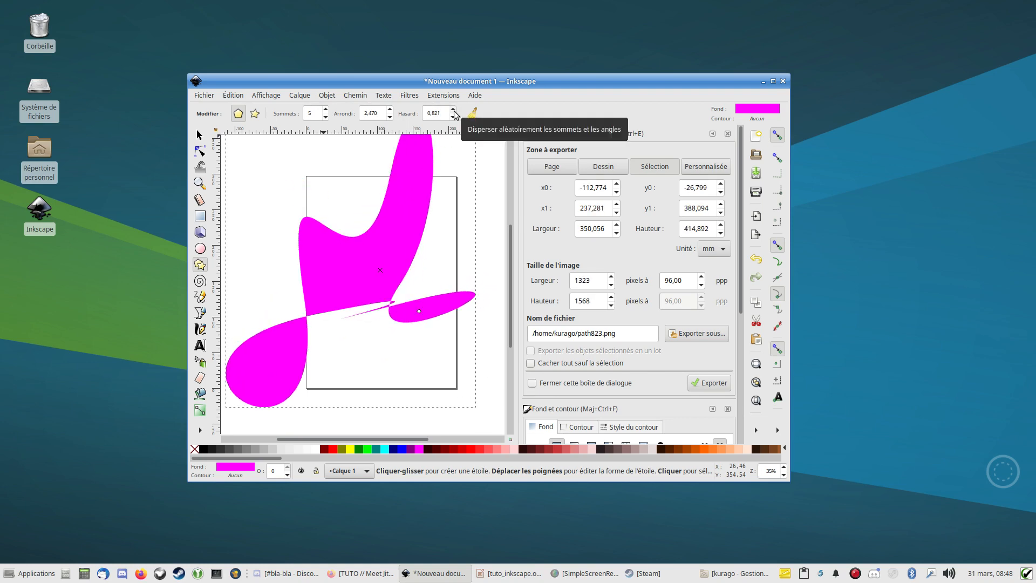
click(454, 118)
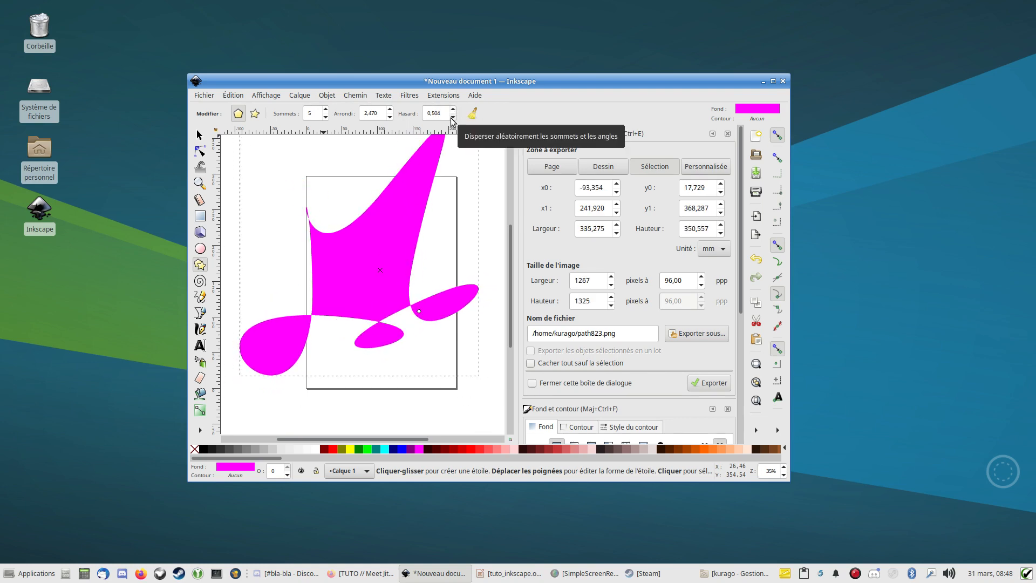
click(453, 117)
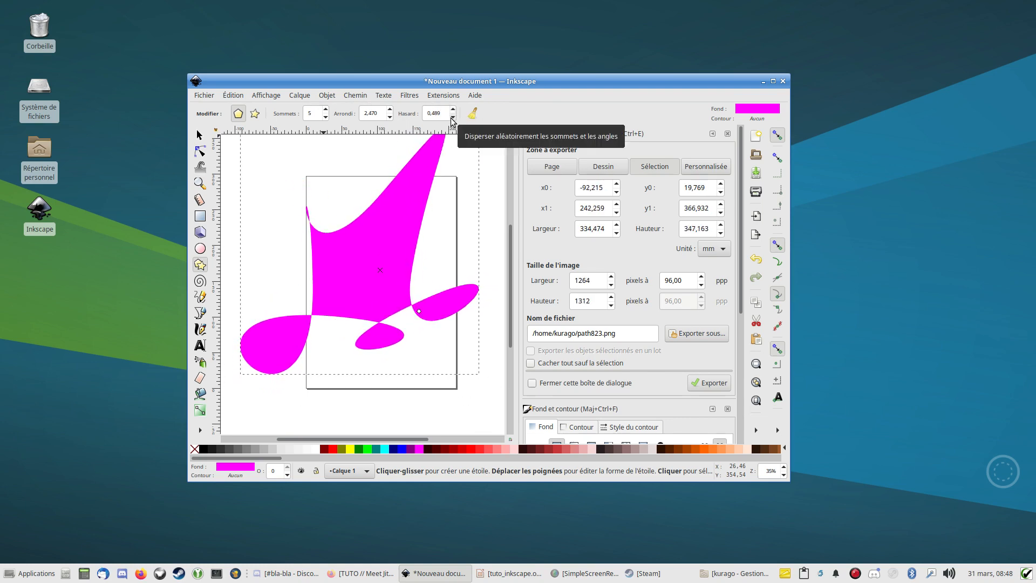
click(453, 117)
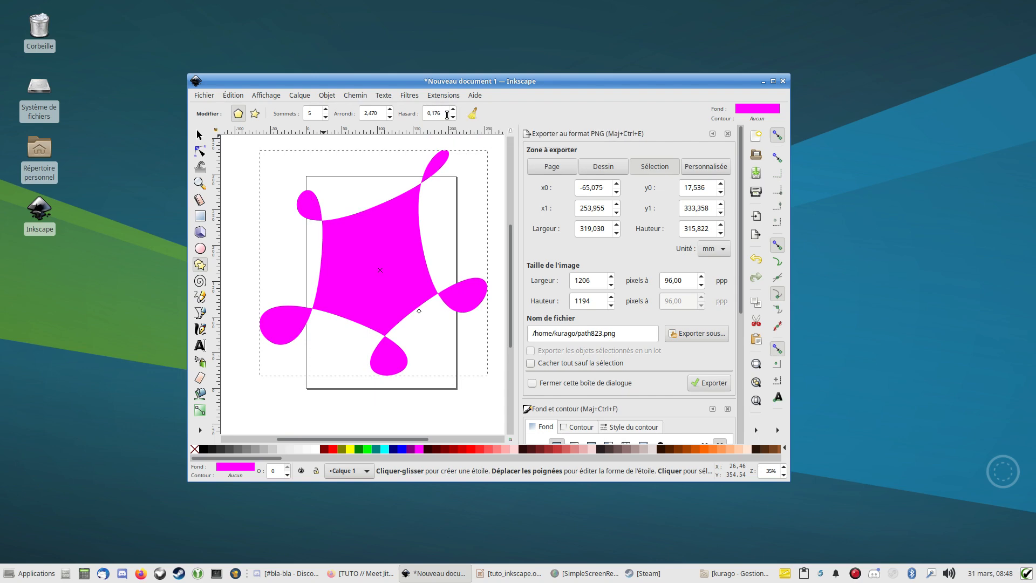
double_click(436, 113)
key(Return)
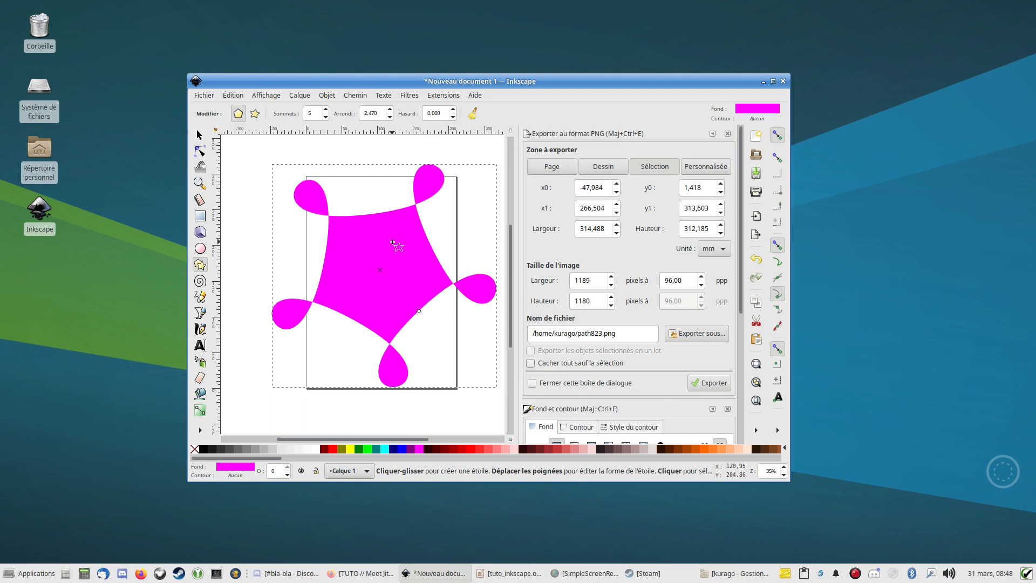
- Reset the shape's parameters to their defaults, compare the polygon and star modes, and keep it as a five-pointed star
click(472, 112)
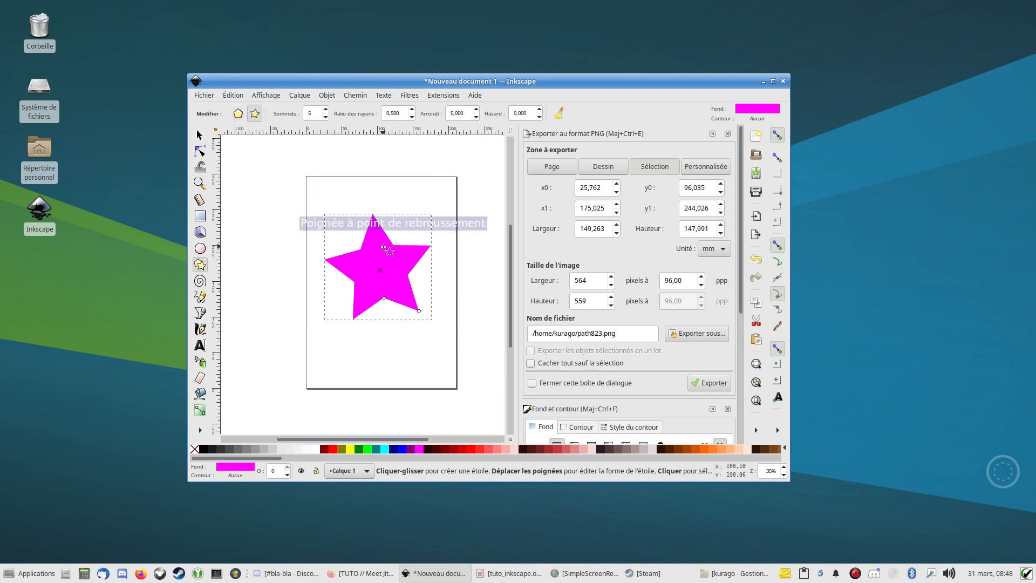
click(238, 113)
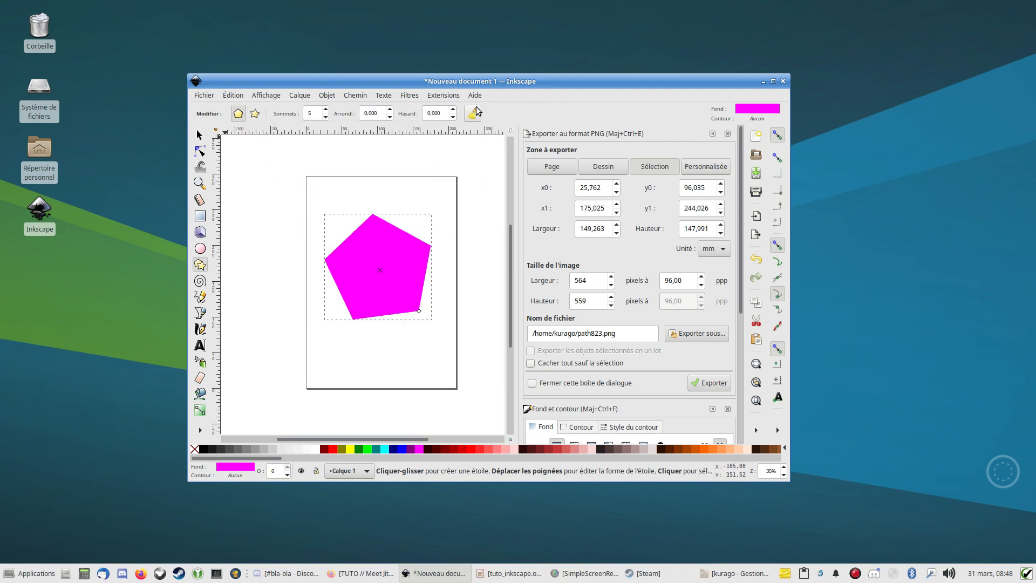
click(255, 114)
click(240, 115)
click(255, 113)
click(238, 115)
click(255, 114)
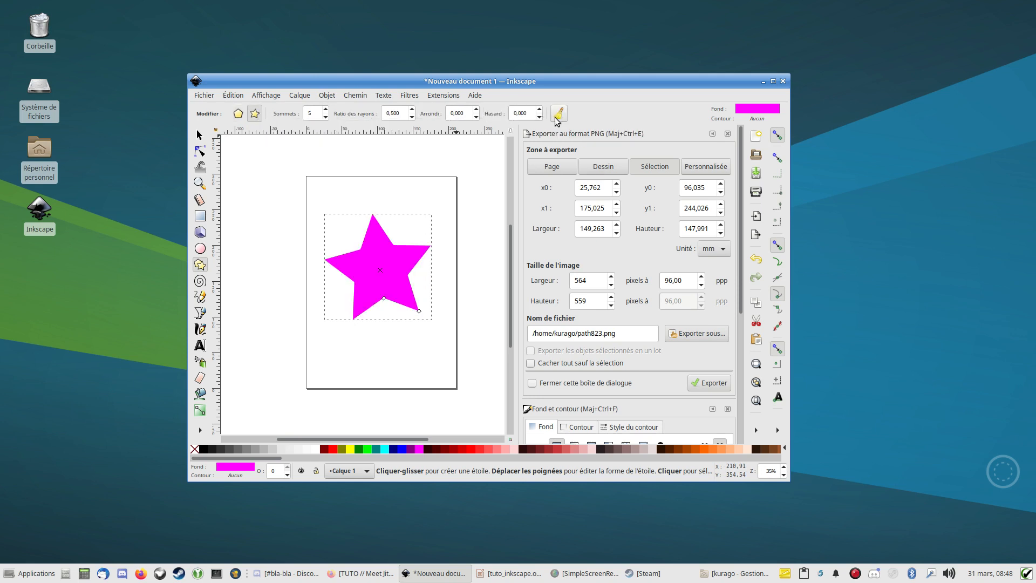
- Give the star 8 corners and set its spoke ratio to 0.750
click(325, 109)
click(325, 110)
click(326, 109)
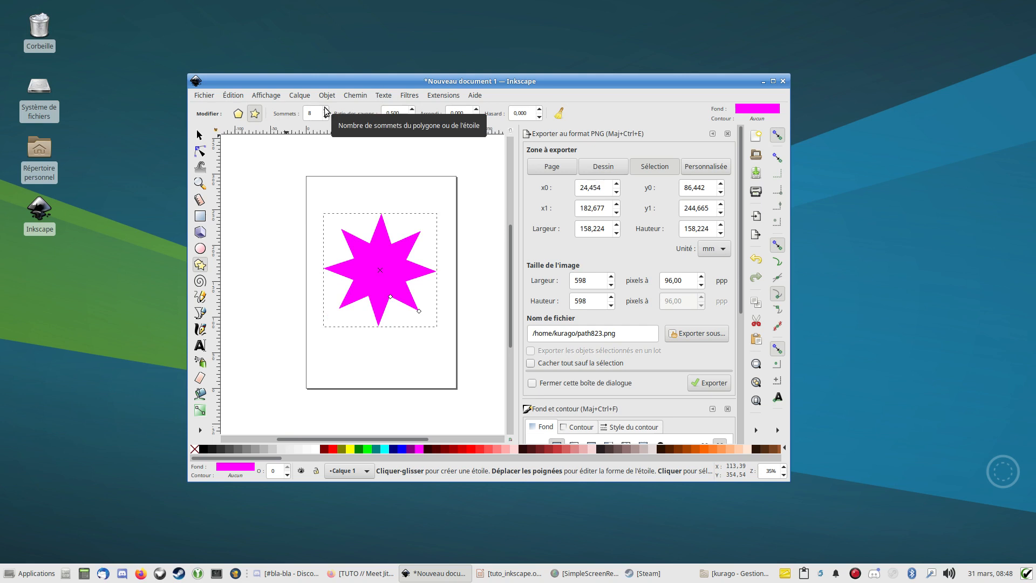
click(413, 110)
click(411, 117)
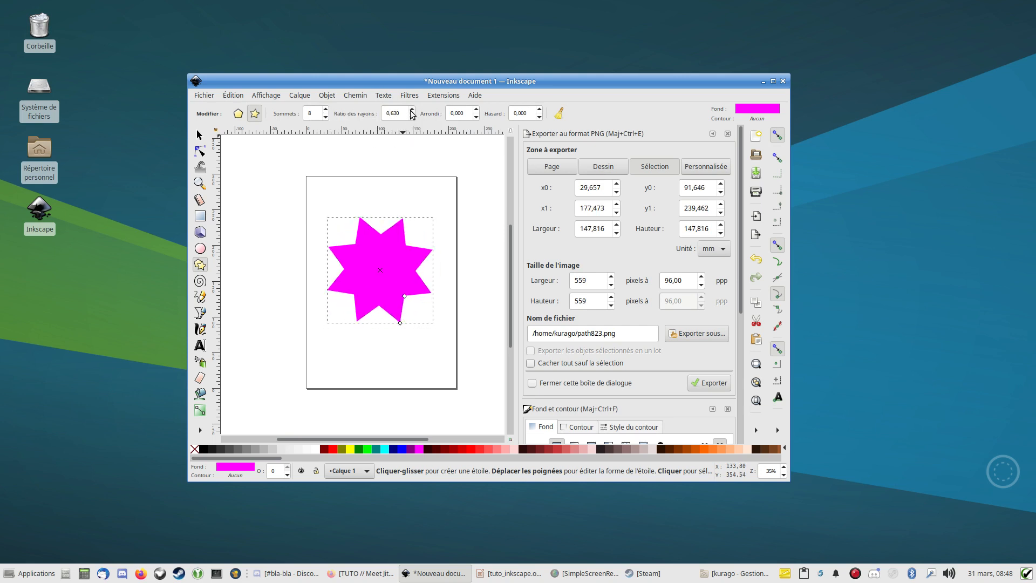
click(412, 110)
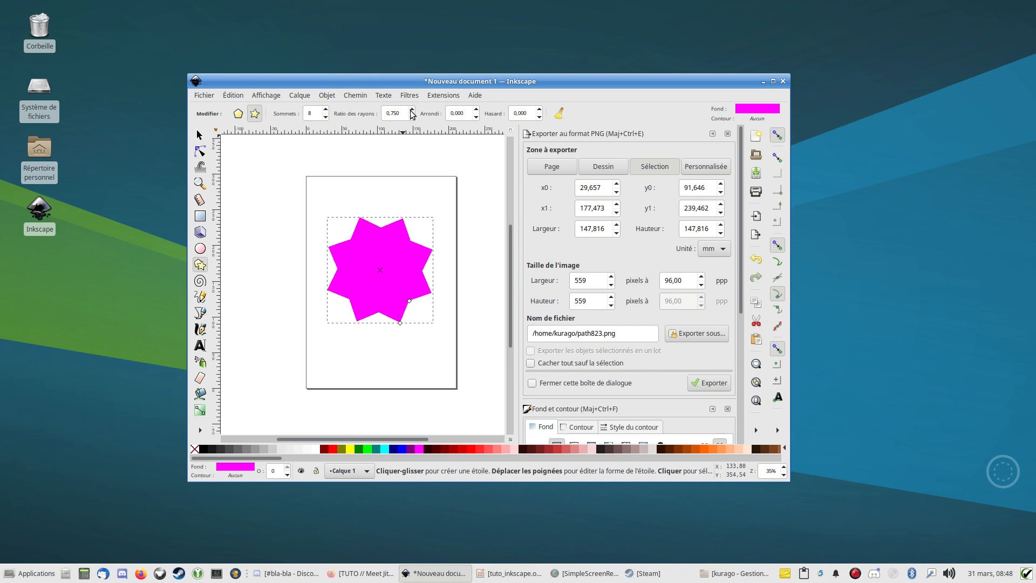
- Round the eight-pointed star's corners with a rounding value of 0.540
click(477, 109)
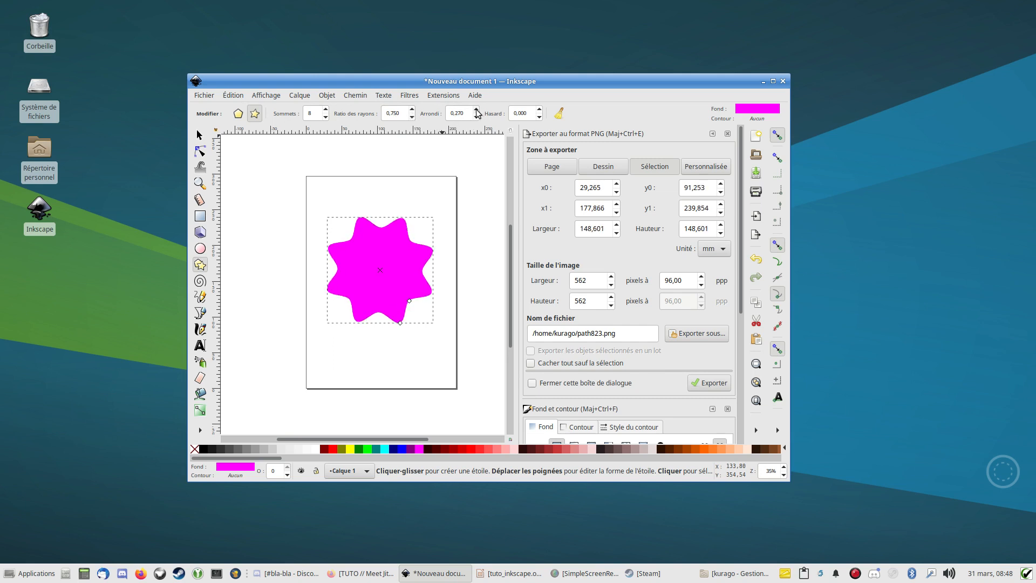
click(476, 110)
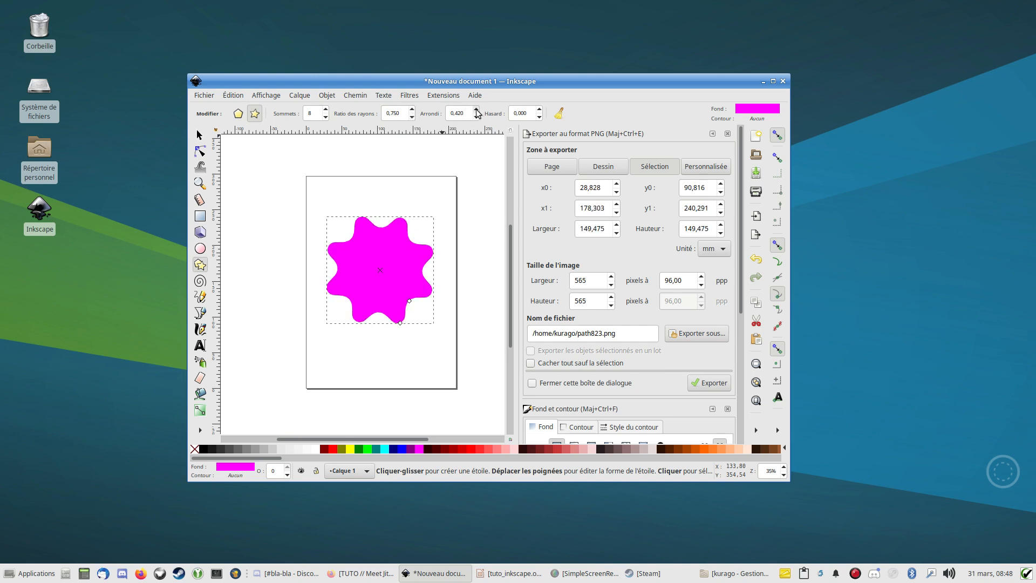
click(477, 109)
click(477, 110)
click(477, 110)
- Move the rounded star slightly down the page to about Y 75.3 mm and return to the Star tool
click(199, 135)
drag(407, 283, 406, 294)
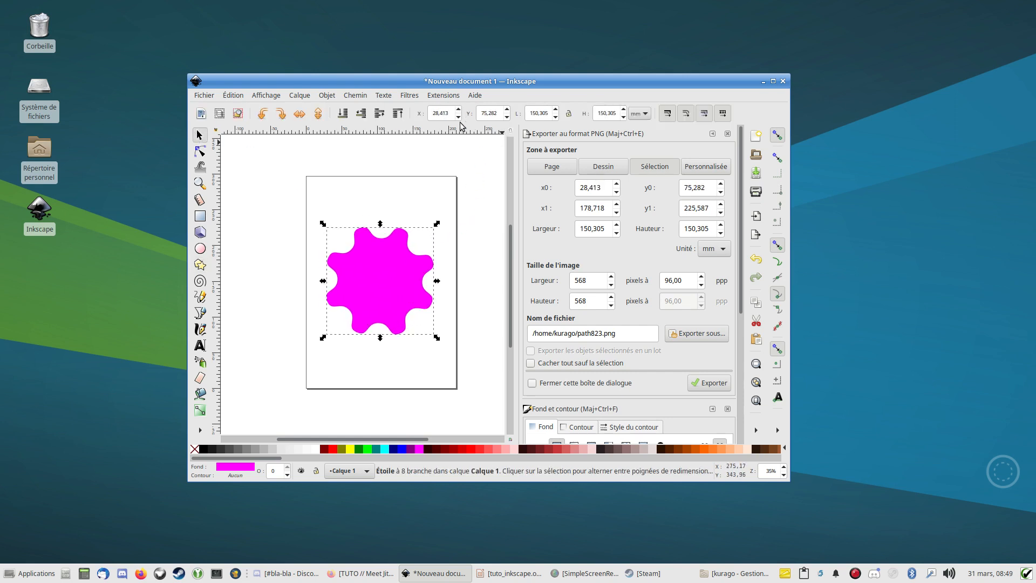
click(199, 265)
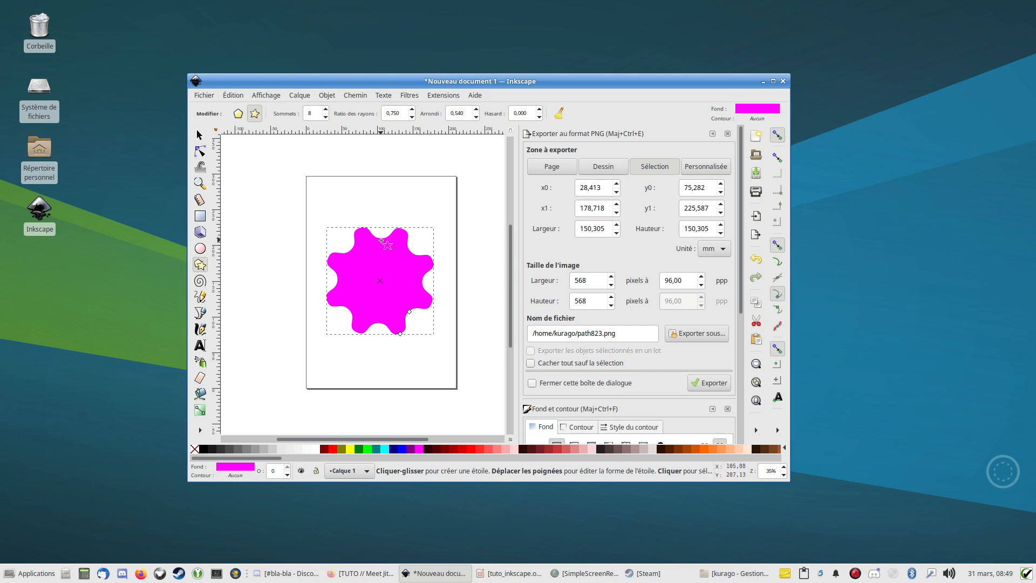
- Increase the eight-pointed star's rounding to 1.570
drag(392, 200, 386, 196)
drag(476, 112, 475, 111)
triple_click(476, 116)
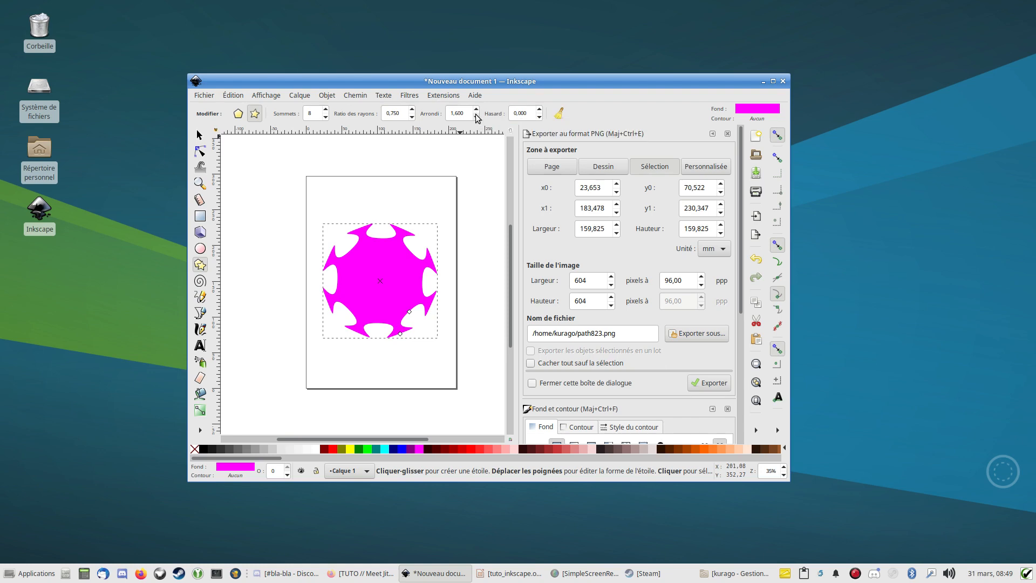
triple_click(476, 116)
- Try some randomness on the rounded star's shape and set its randomness back to 0
double_click(538, 109)
drag(538, 112, 542, 117)
triple_click(521, 113)
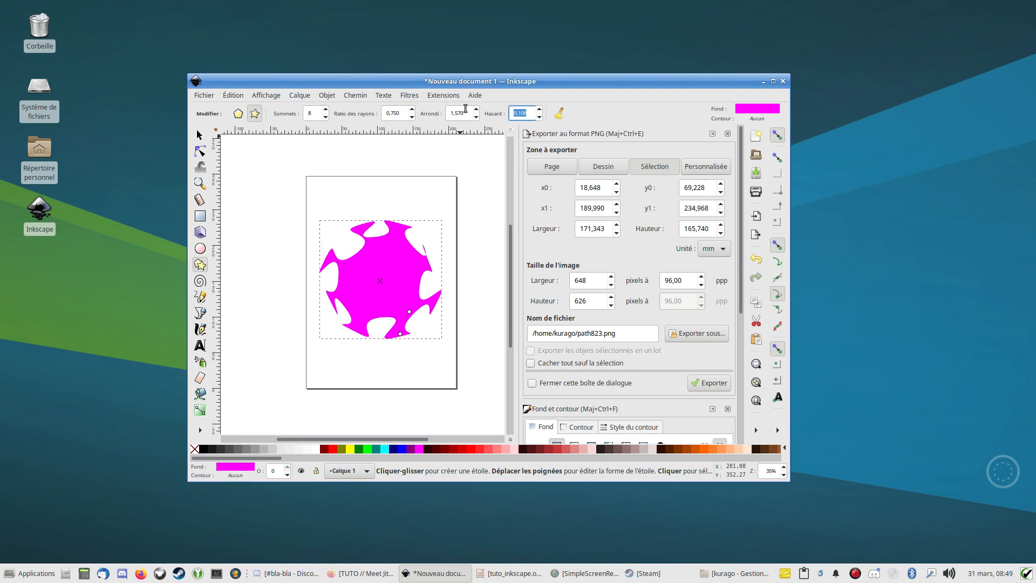
text(0)
key(Return)
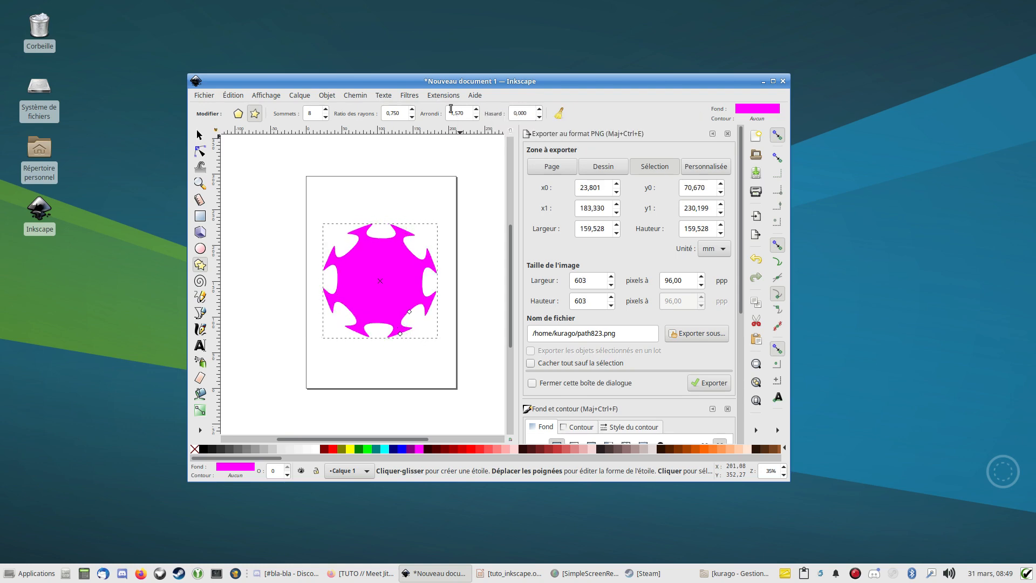
- Restore the shape's default parameters and reshape the five-pointed star with its handles to a spoke ratio of about 0.412
click(558, 113)
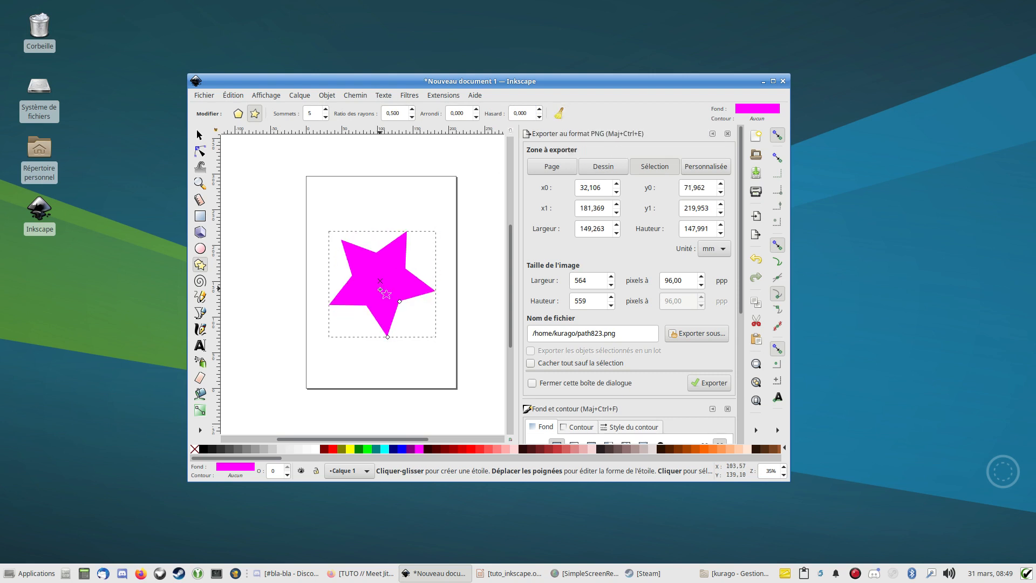
drag(399, 301, 425, 206)
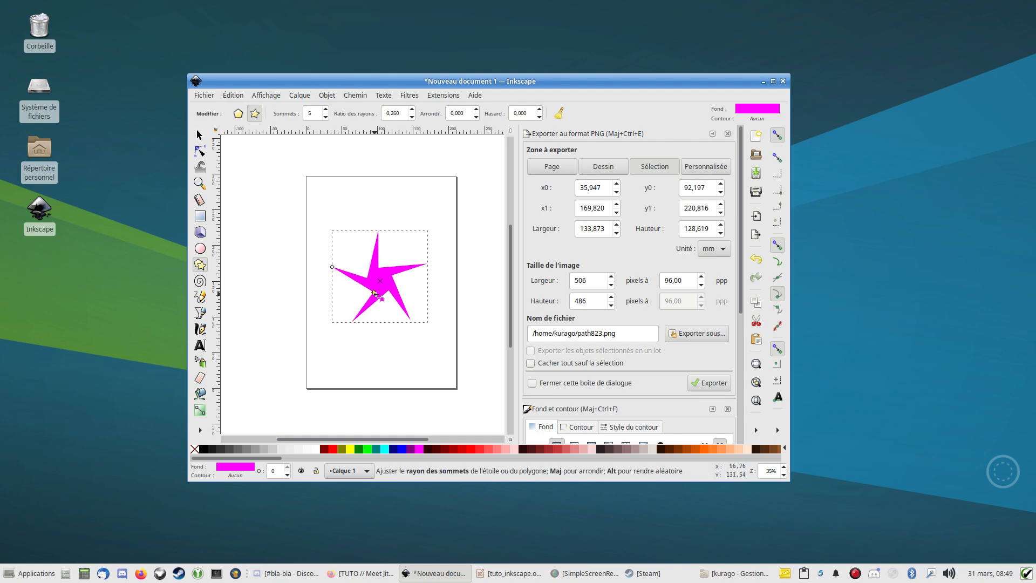
drag(373, 292, 354, 280)
mouse_move(370, 232)
mouse_down()
mouse_move(405, 263)
mouse_move(356, 220)
mouse_up()
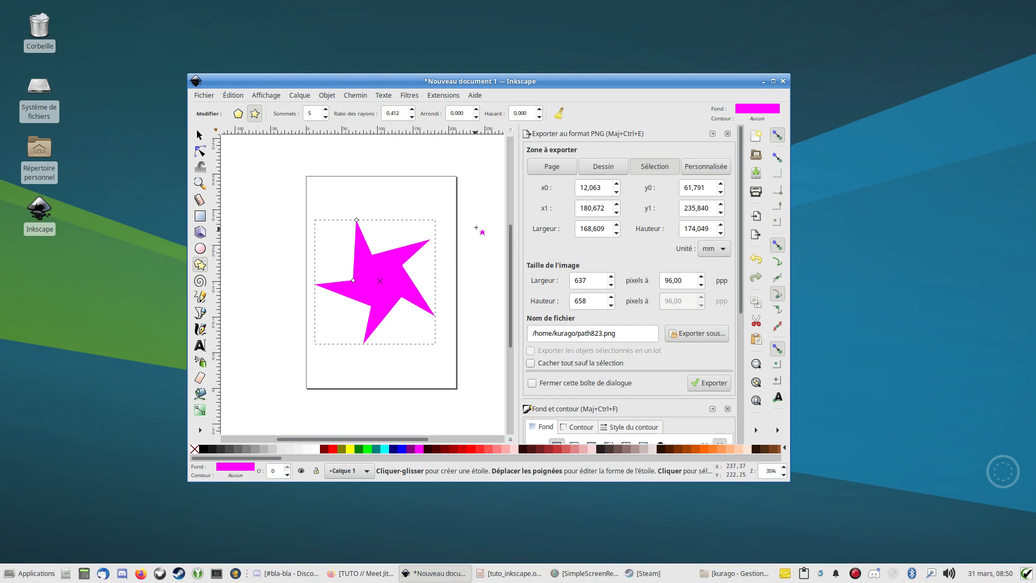
- Remove the star's fill and give it a flat stroke in pure red
scroll(540, 240, down, 5)
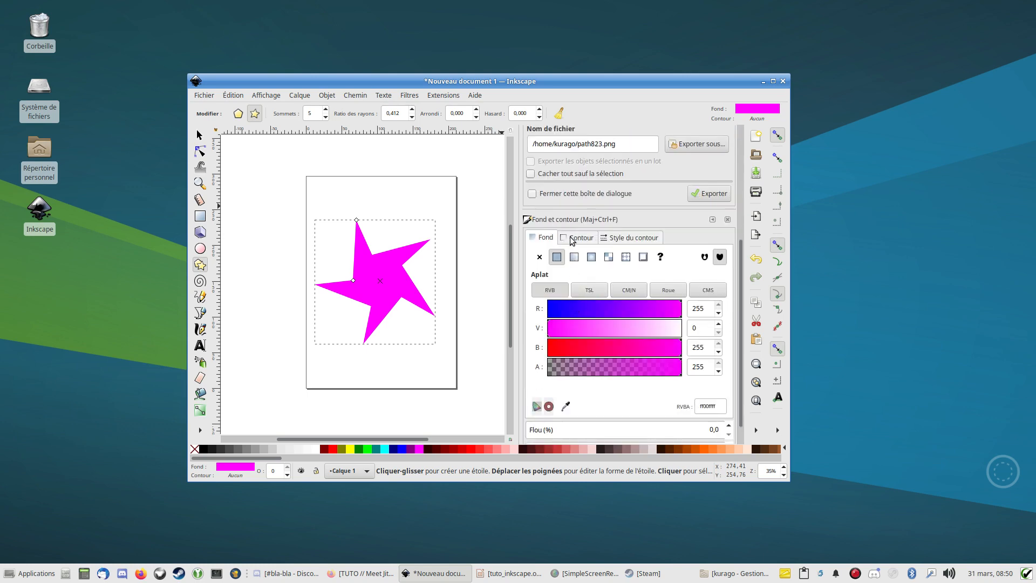
click(539, 257)
click(577, 237)
click(556, 257)
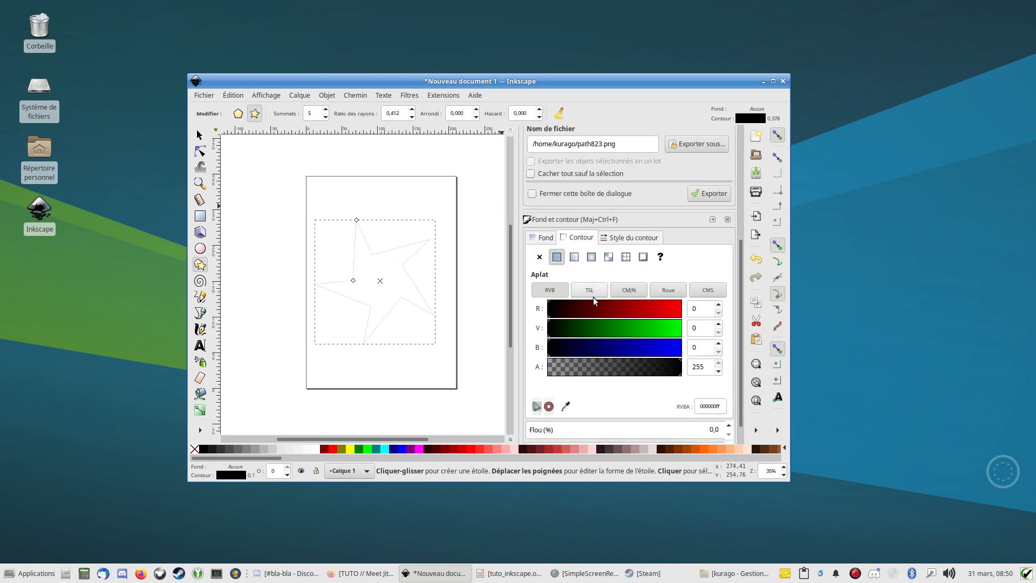
drag(593, 297, 720, 308)
- Set the star's stroke width to 0.5 mm
click(644, 237)
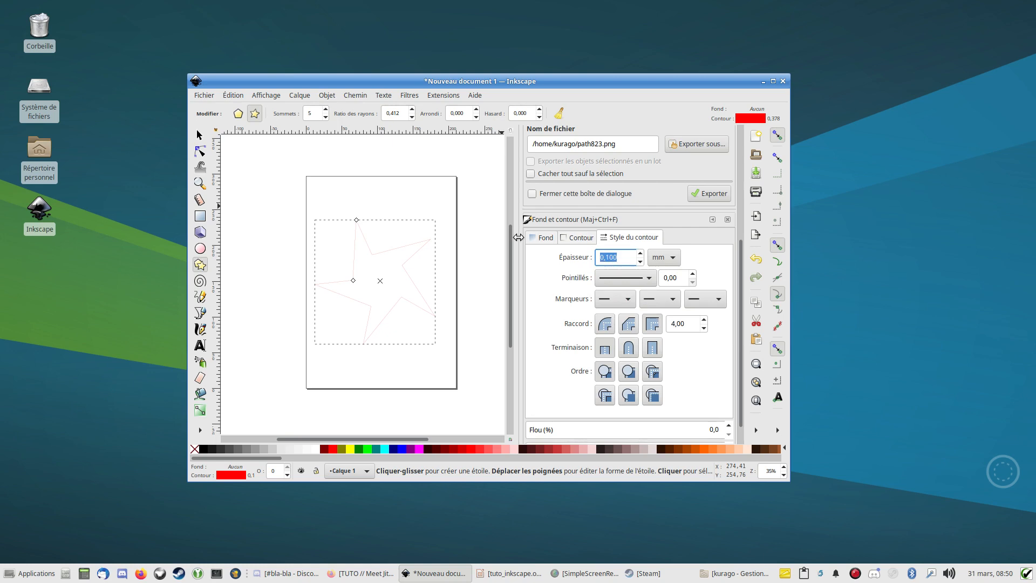
text(0,5)
key(Return)
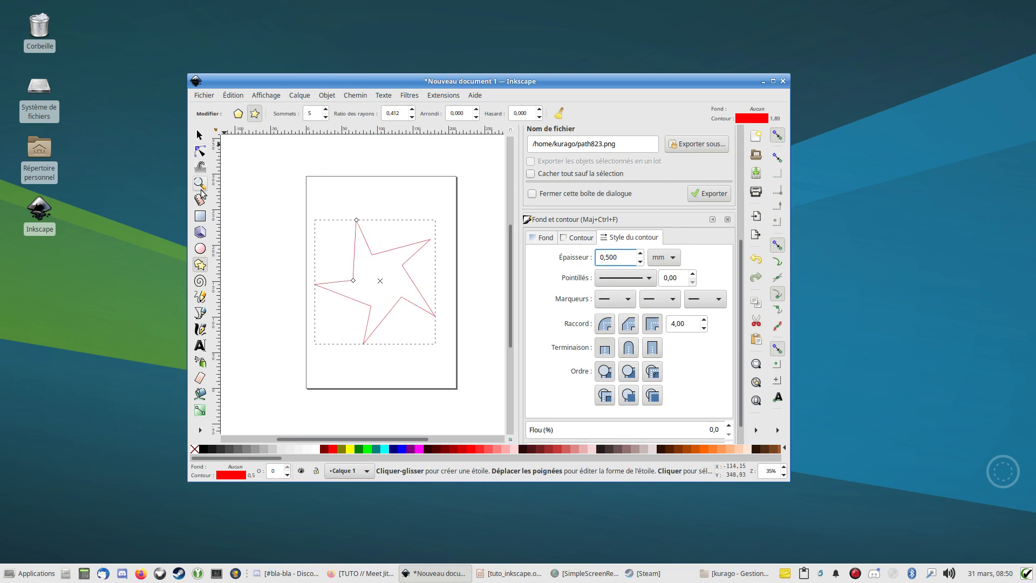
- Draw a small five-pointed star beside the page and set its spoke ratio to 1.000 and rounding to 3.130
drag(261, 212, 284, 215)
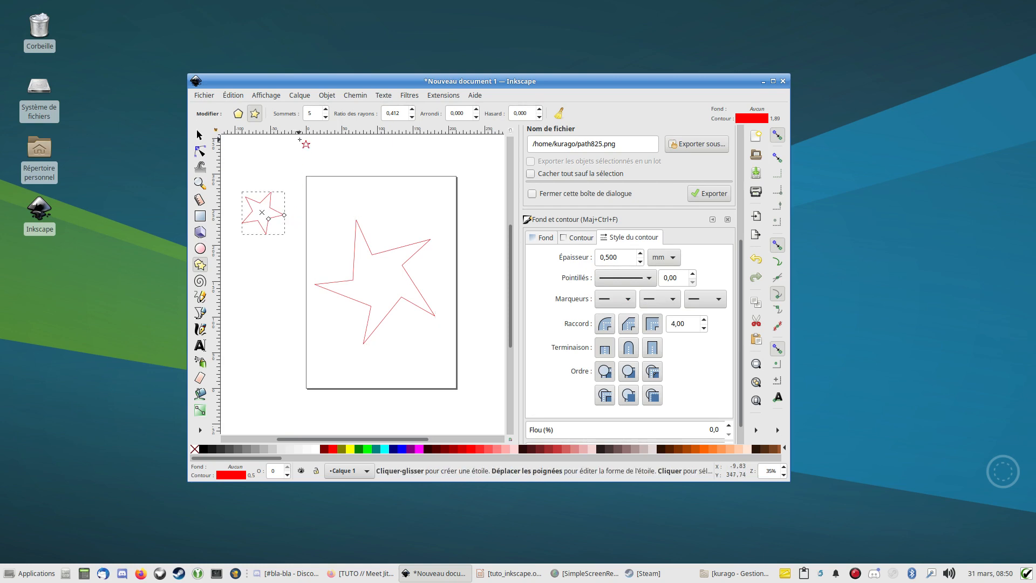
click(411, 110)
click(412, 110)
right_click(412, 110)
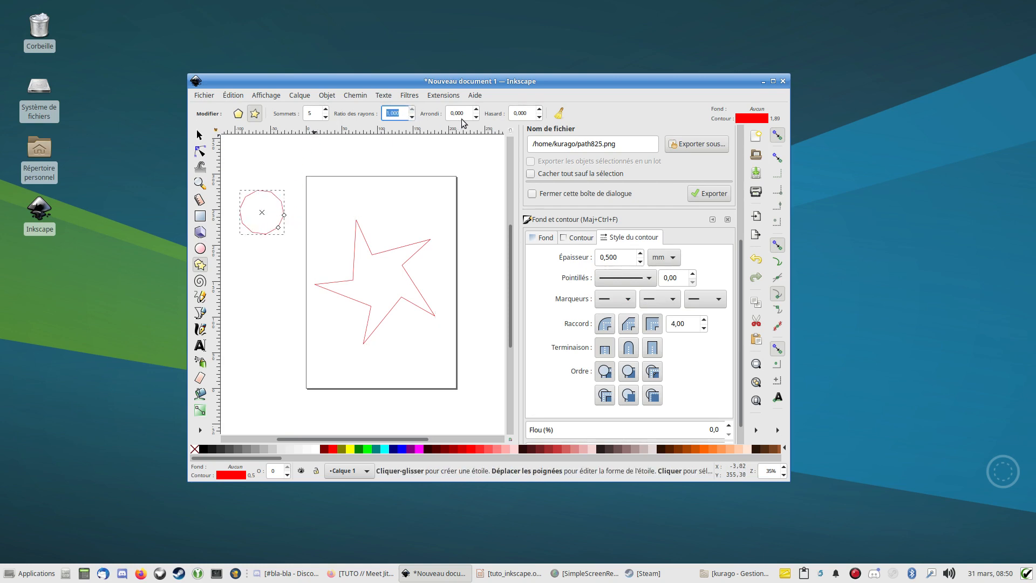
click(476, 110)
click(476, 110)
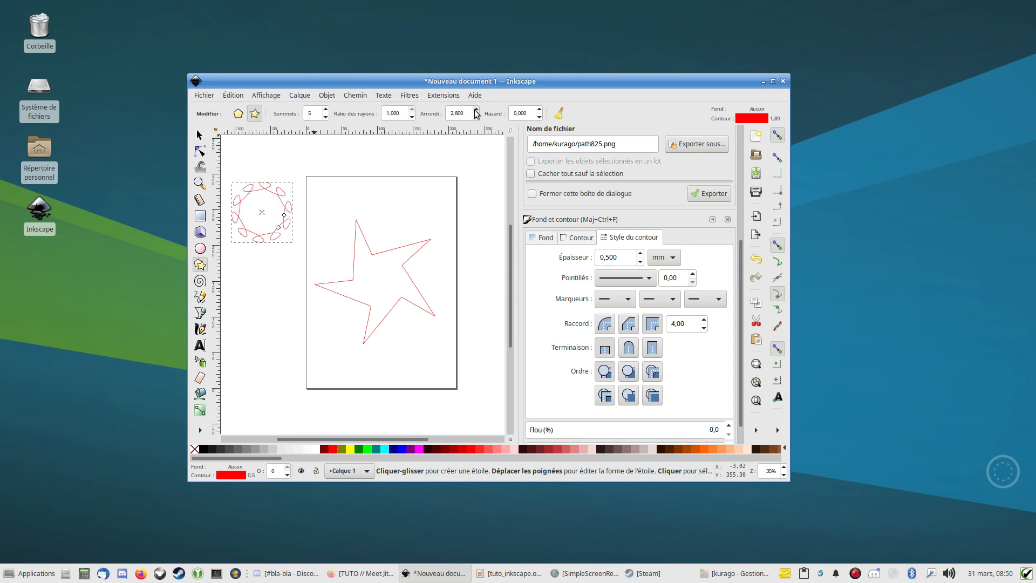
- Move the small looped star onto the centre of the large star, at about X 59.2 mm and Y 105.1 mm
click(198, 135)
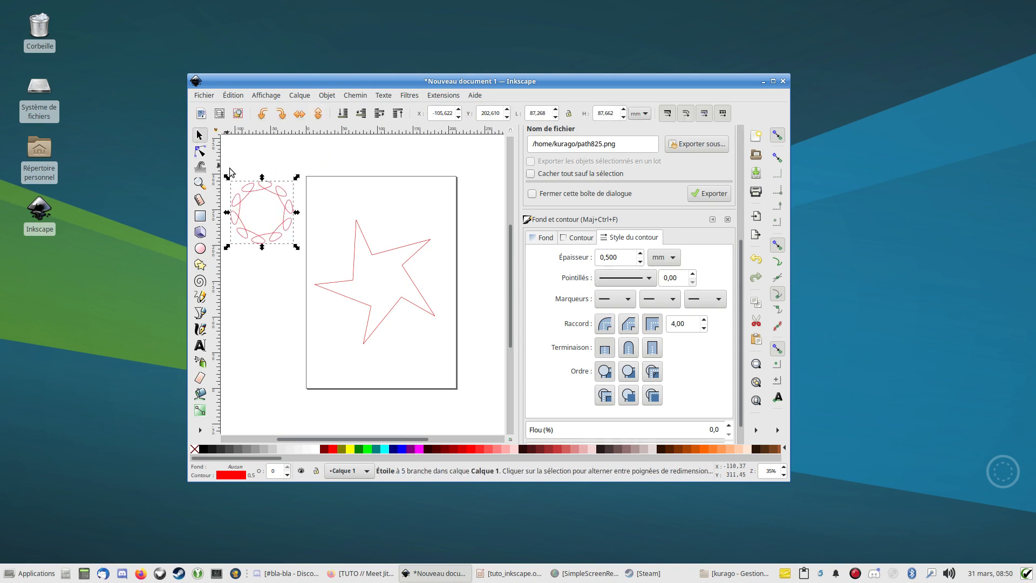
drag(274, 195, 392, 264)
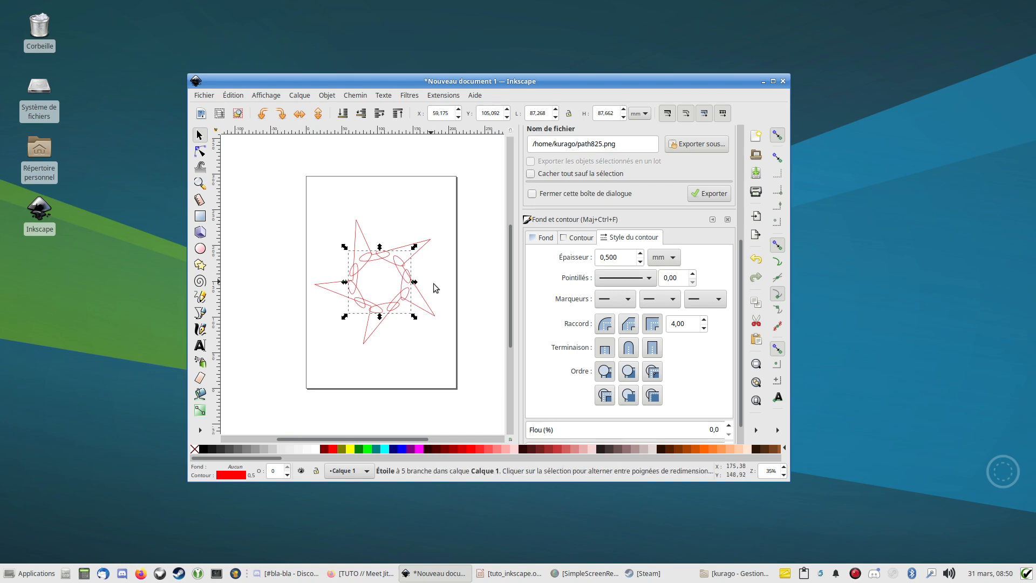
click(200, 265)
click(199, 135)
- Resize the looped star to a width of 59.929 mm and a height of 59.928 mm
drag(546, 117, 528, 115)
text(59,929)
key(Return)
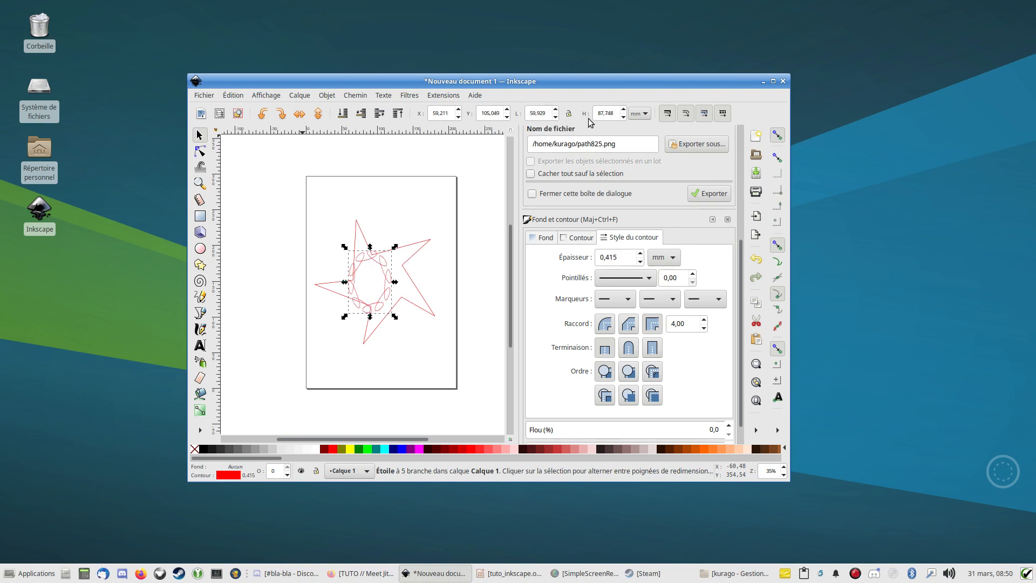
double_click(607, 114)
text(59,928)
key(Return)
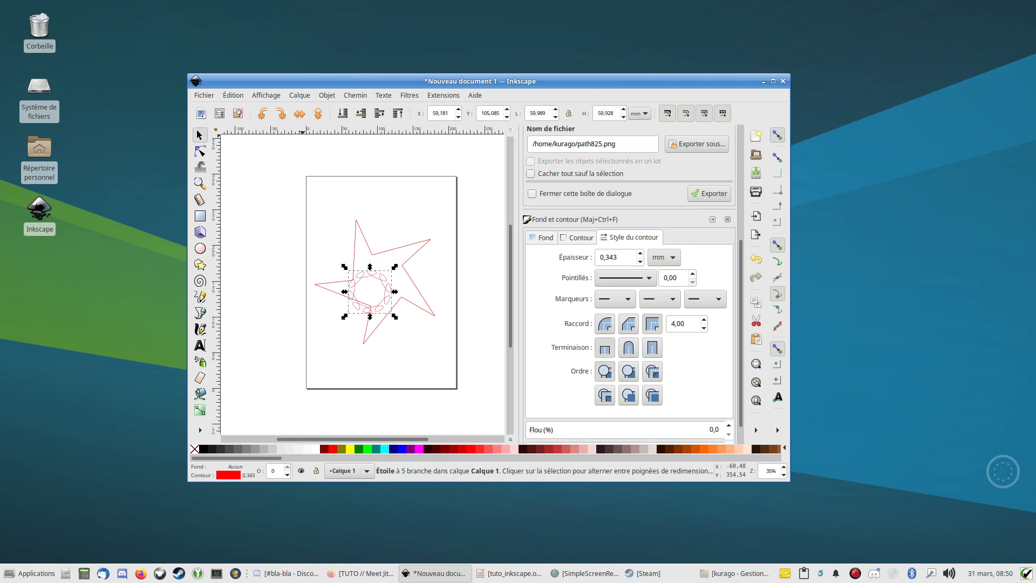
- Re-centre the resized looped star inside the large star at about X 72.8 mm, Y 121.7 mm, deselect it and activate the Star tool
drag(377, 275, 388, 260)
click(453, 158)
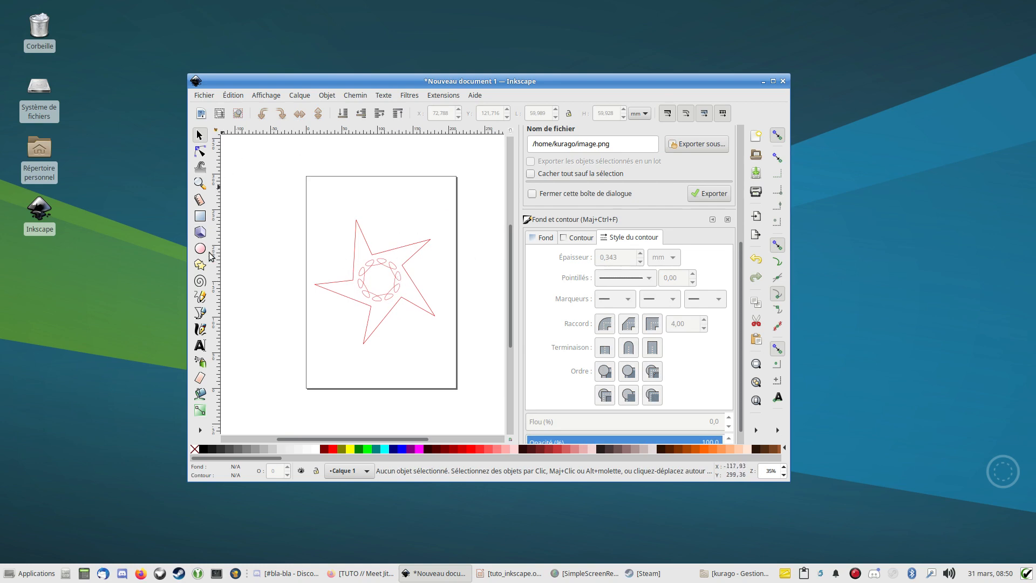
click(200, 264)
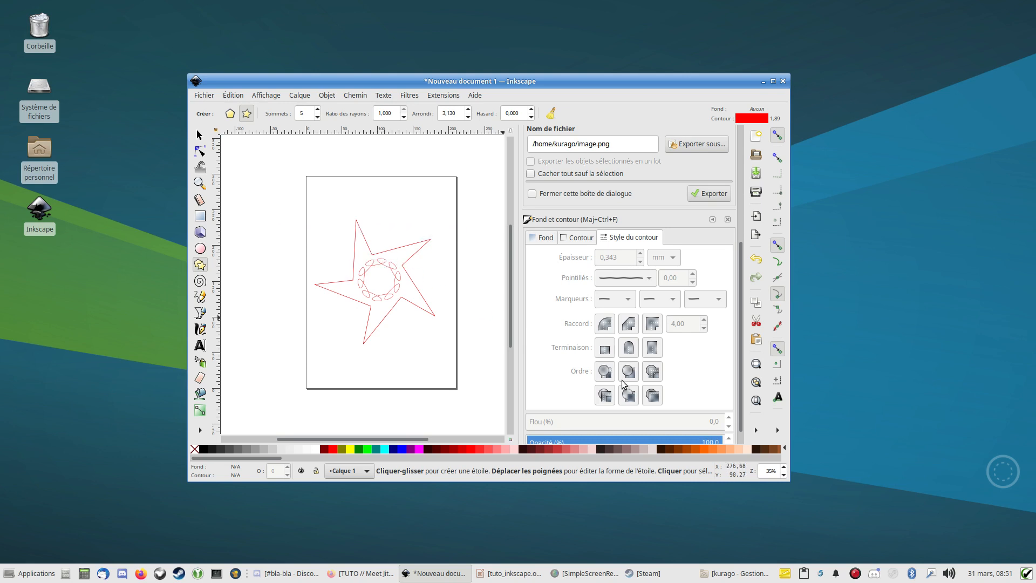
right_click(855, 573)
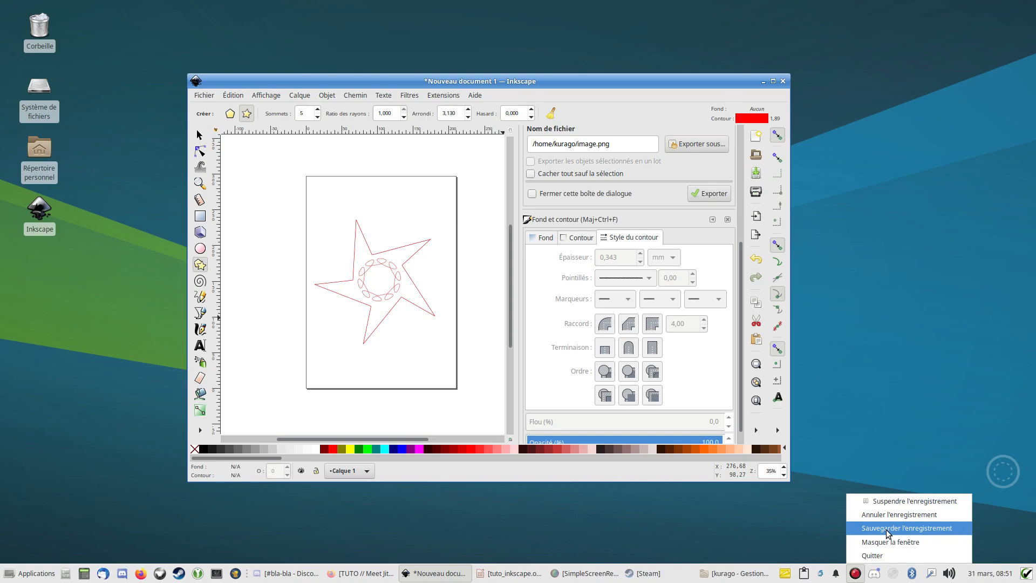